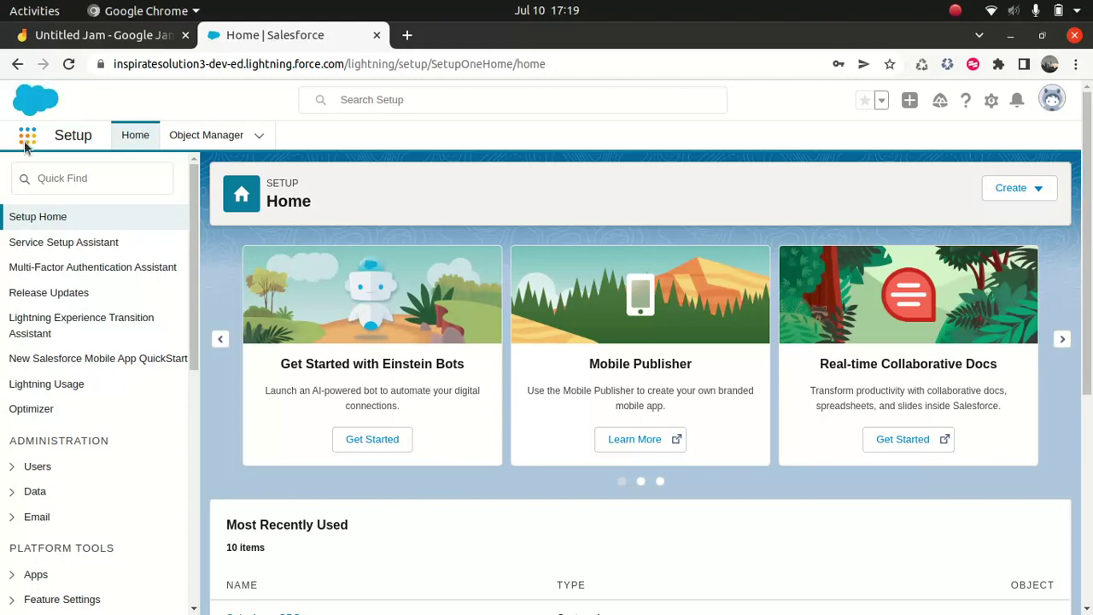
Open the App Launcher from Salesforce Setup Home.
left_click(26, 141)
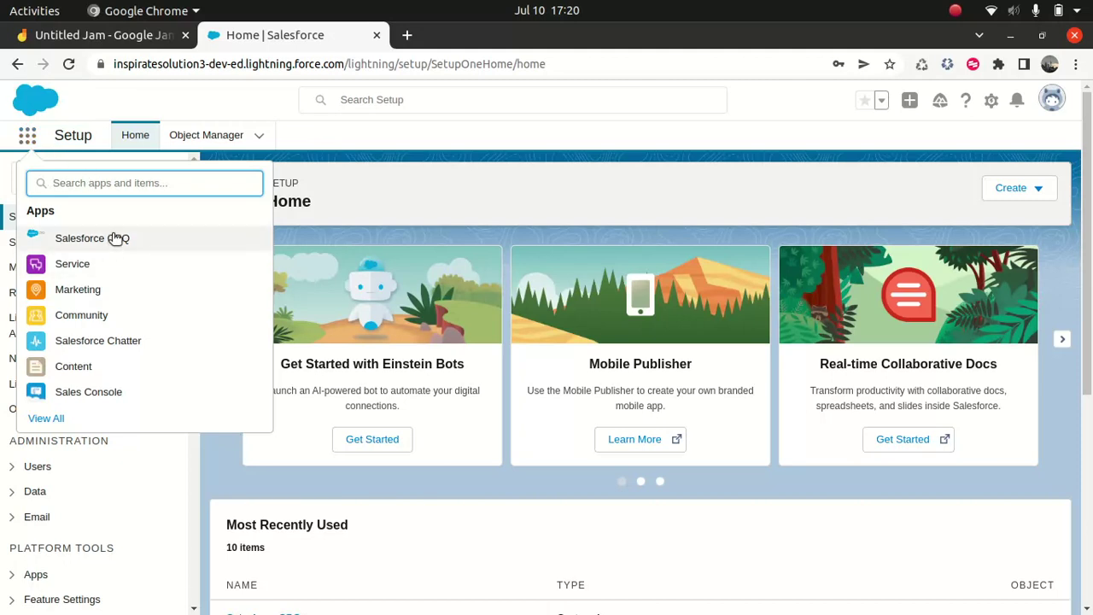
Switch to the Salesforce CPQ app and show the recently viewed Products list.
left_click(111, 243)
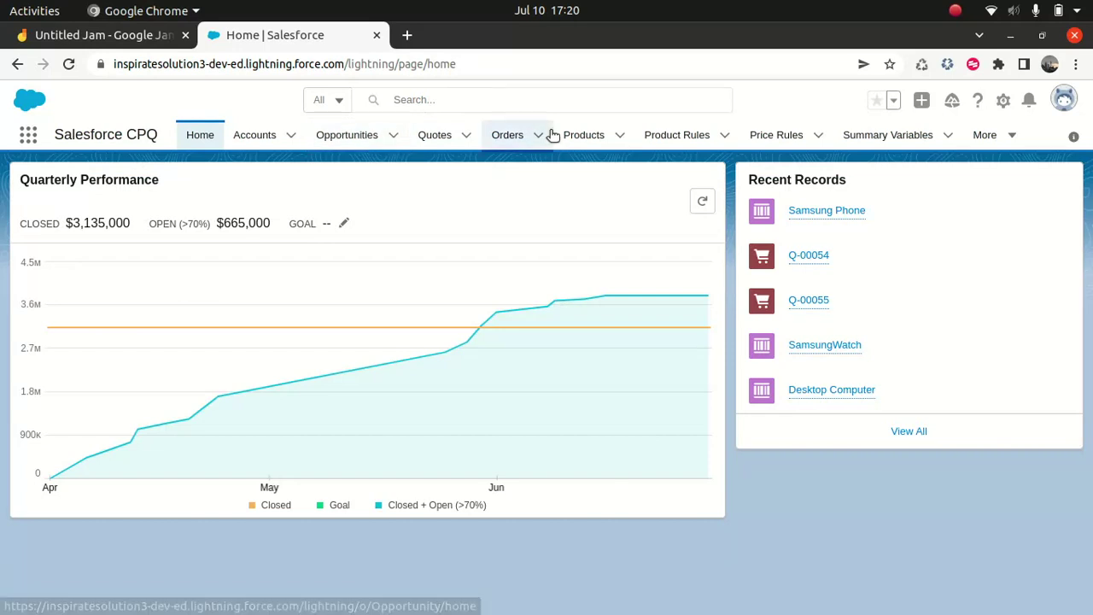
left_click(584, 139)
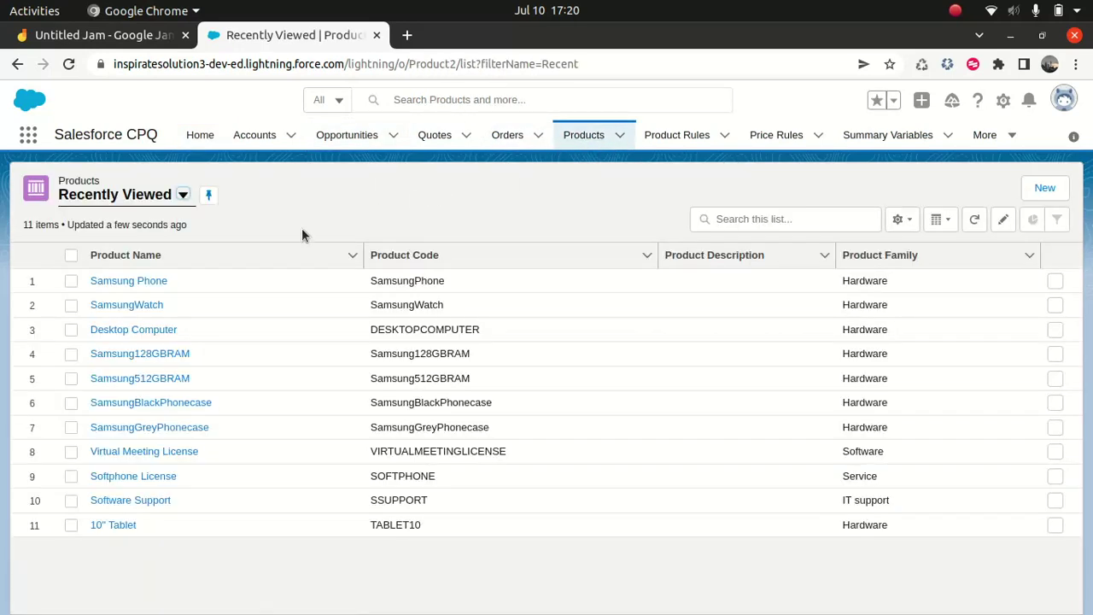
left_click(129, 281)
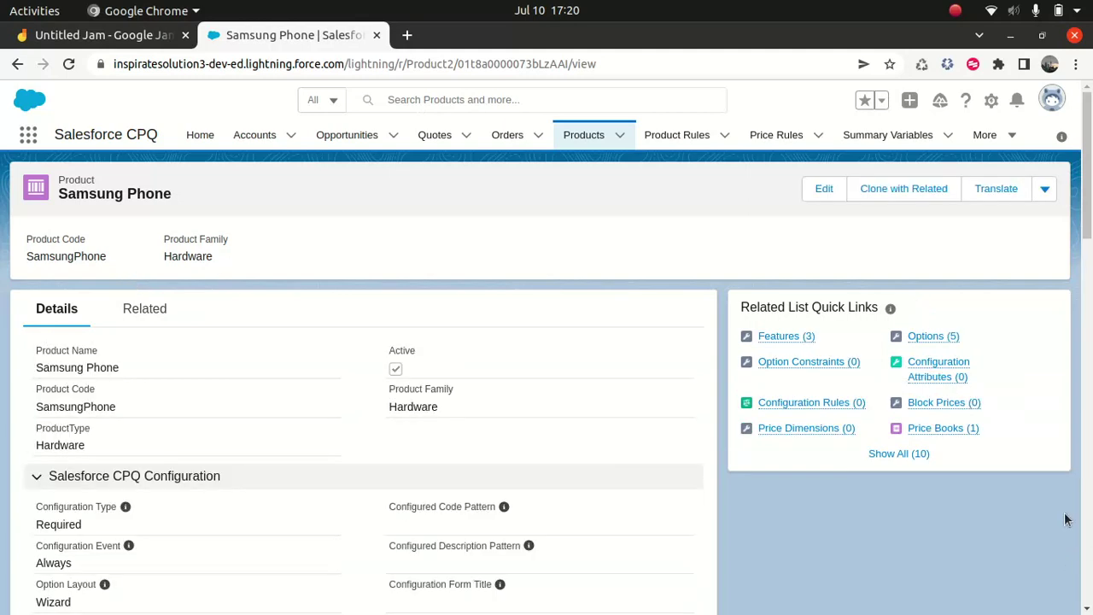
left_click(955, 430)
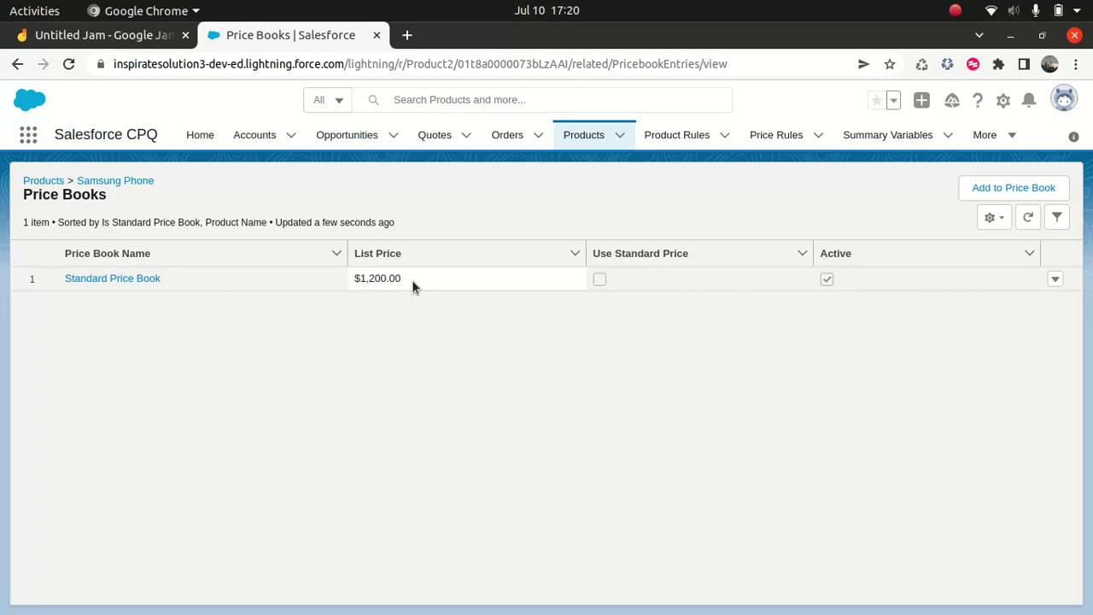
left_click(586, 136)
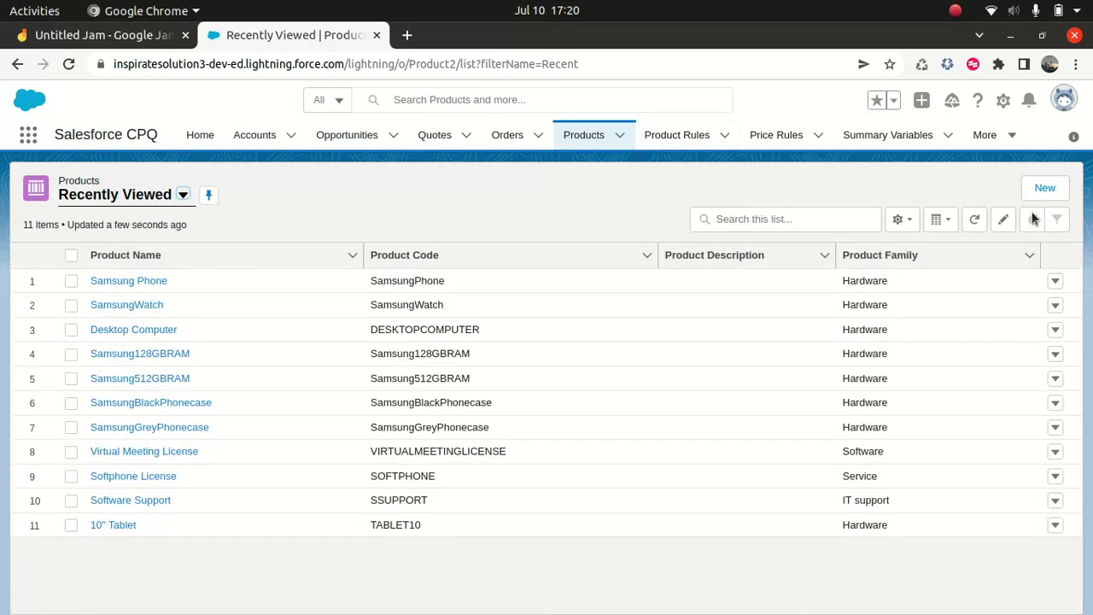
Start a new product and name it Wagui Beef.
left_click(1049, 188)
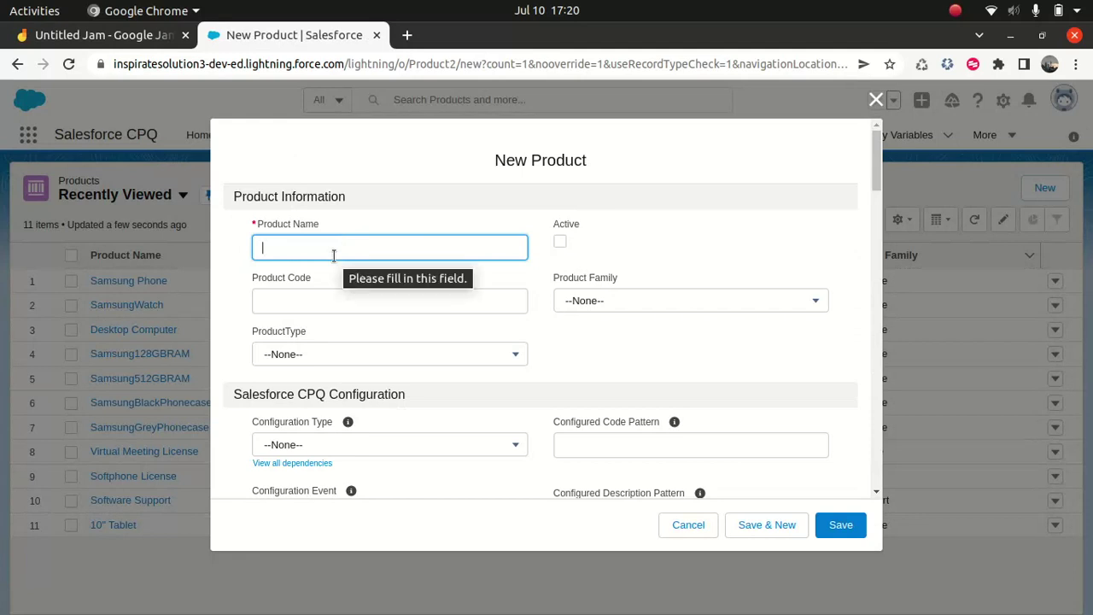
type("Cow")
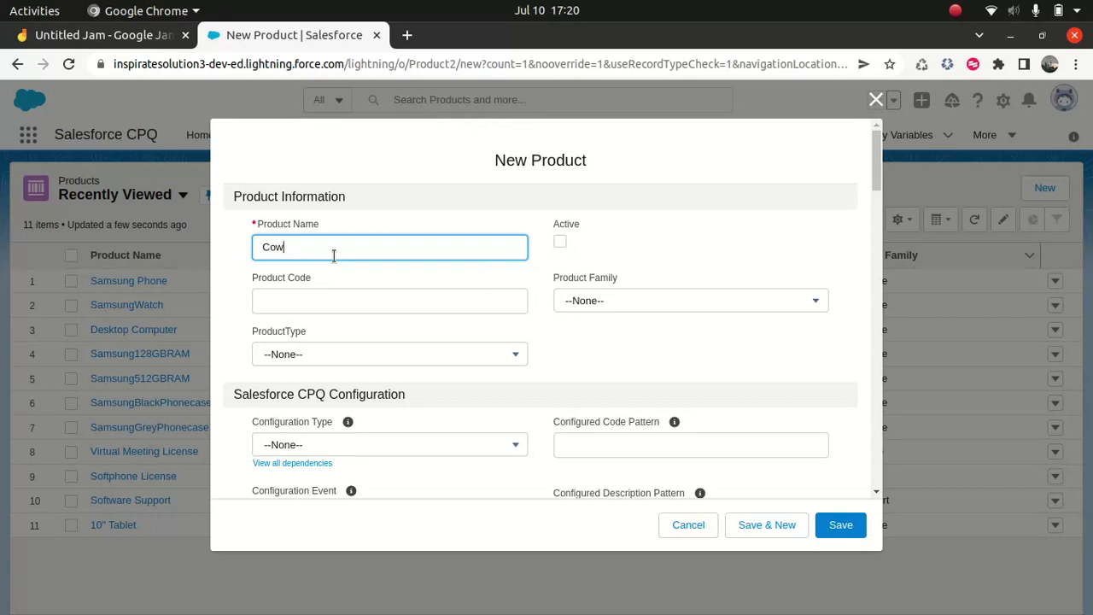
key("BackSpace")
key("BackSpace")
key("BackSpace")
type("Wagui Beef")
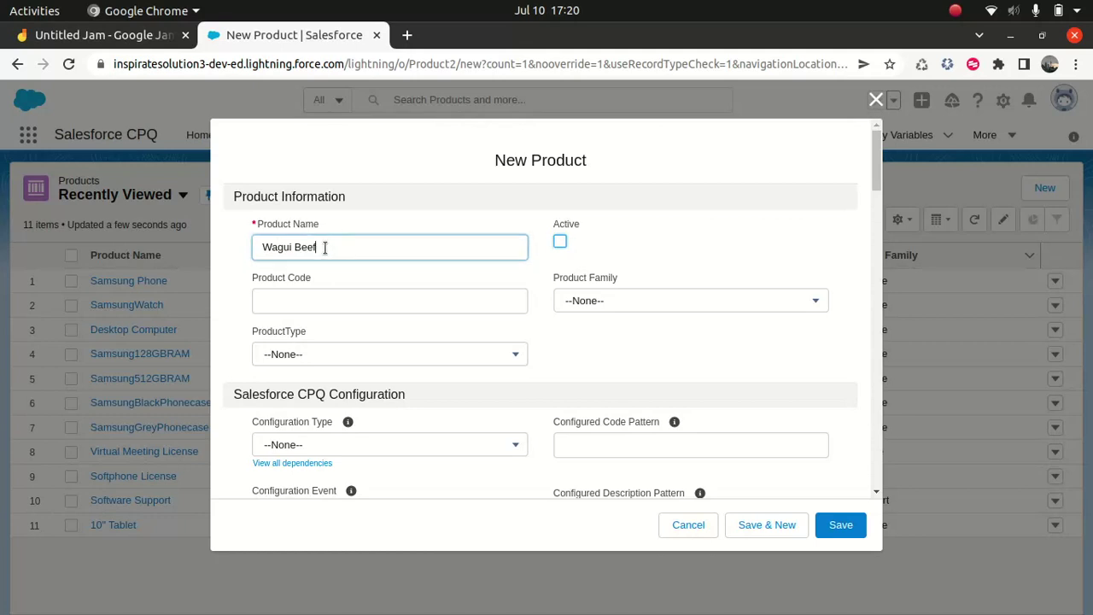
Set product code WaguiBeef, mark the product Active, and save it.
left_click_drag(324, 247, 257, 250)
key("ctrl+c")
left_click(292, 301)
key("ctrl+v")
key("ctrl+Left")
key("BackSpace")
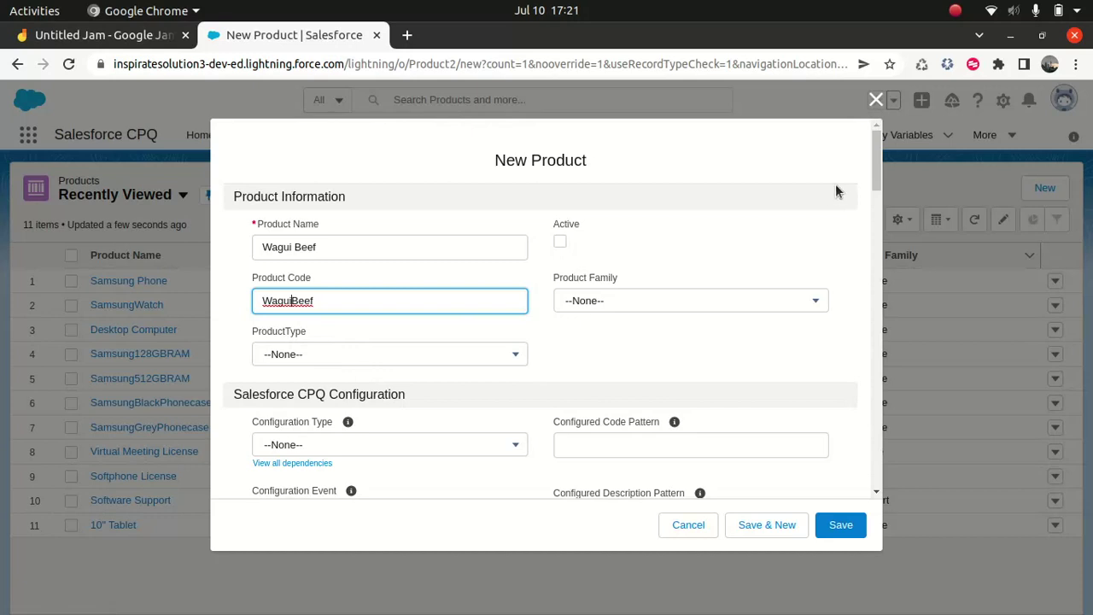
left_click(560, 243)
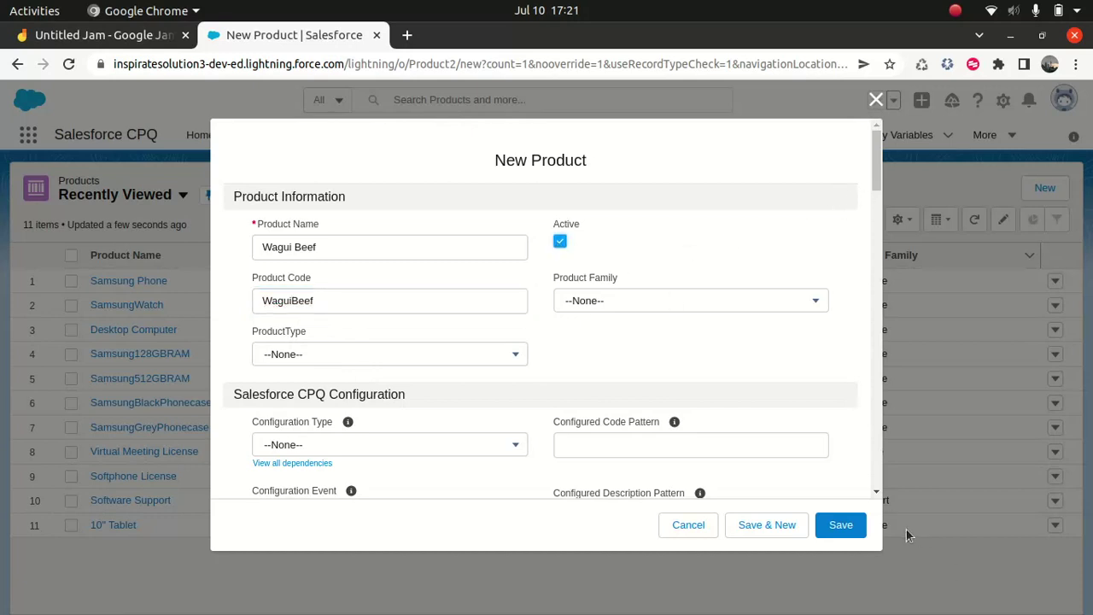
left_click(840, 529)
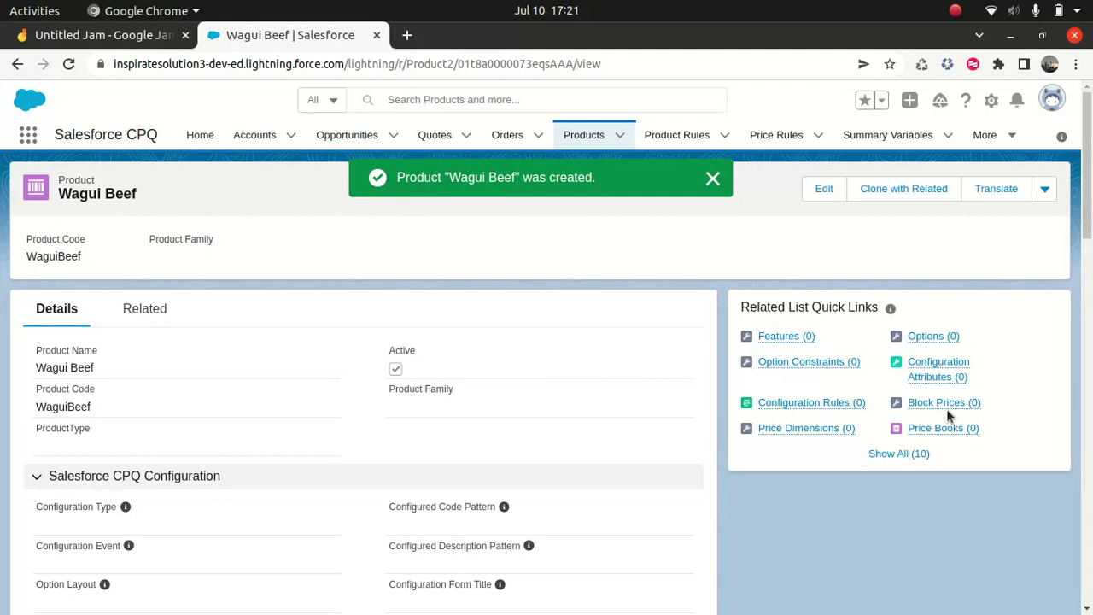
Copy the WaguiBeef product code and open the line editor for quote Q-00054.
mouse_move(940, 429)
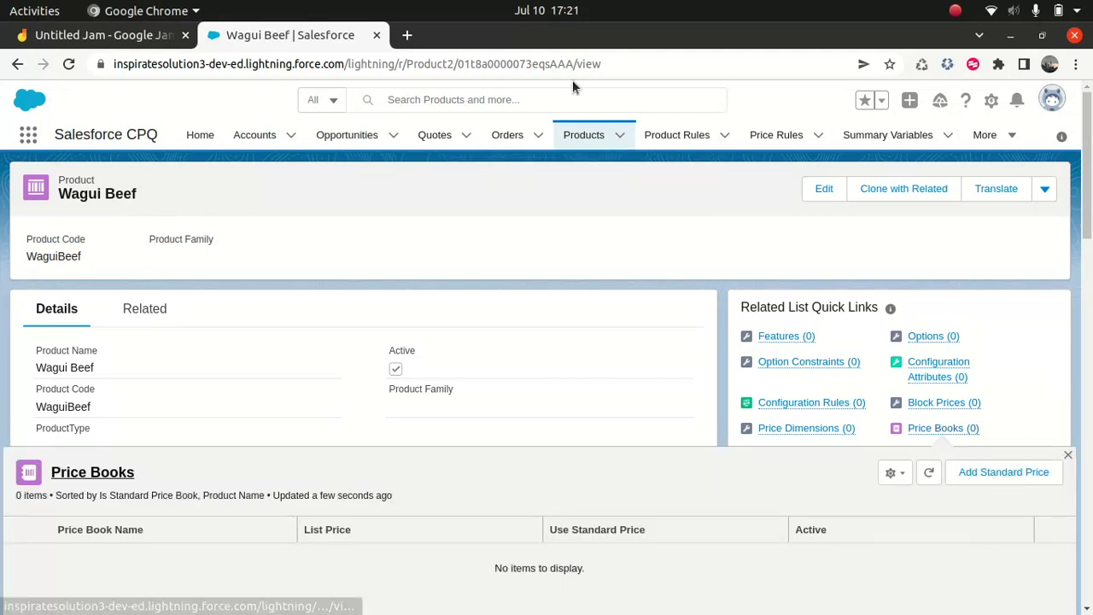
left_click(569, 65)
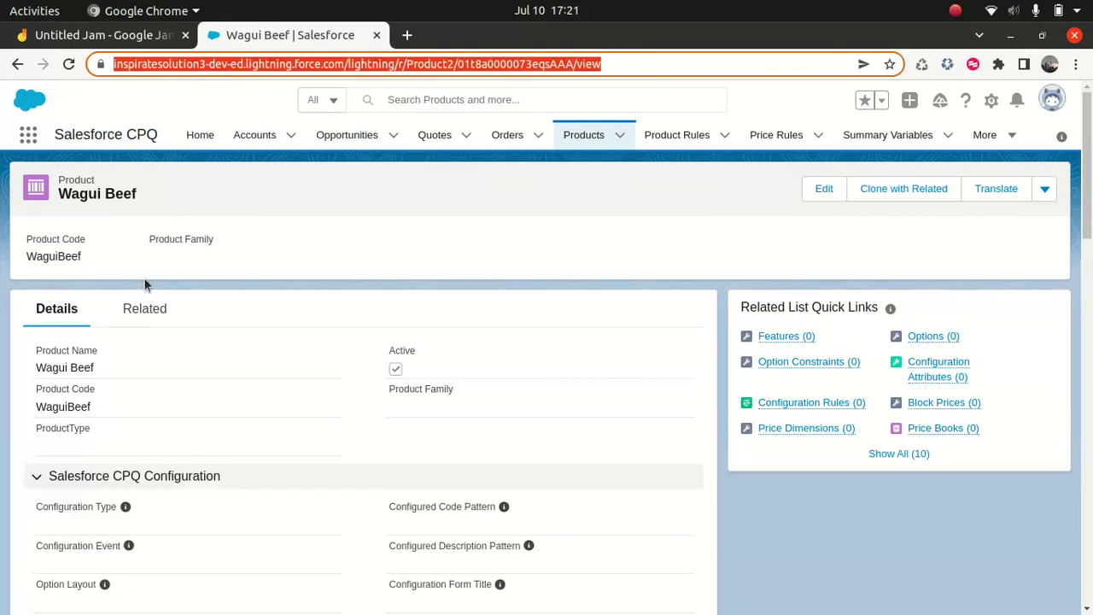
left_click_drag(92, 408, 36, 405)
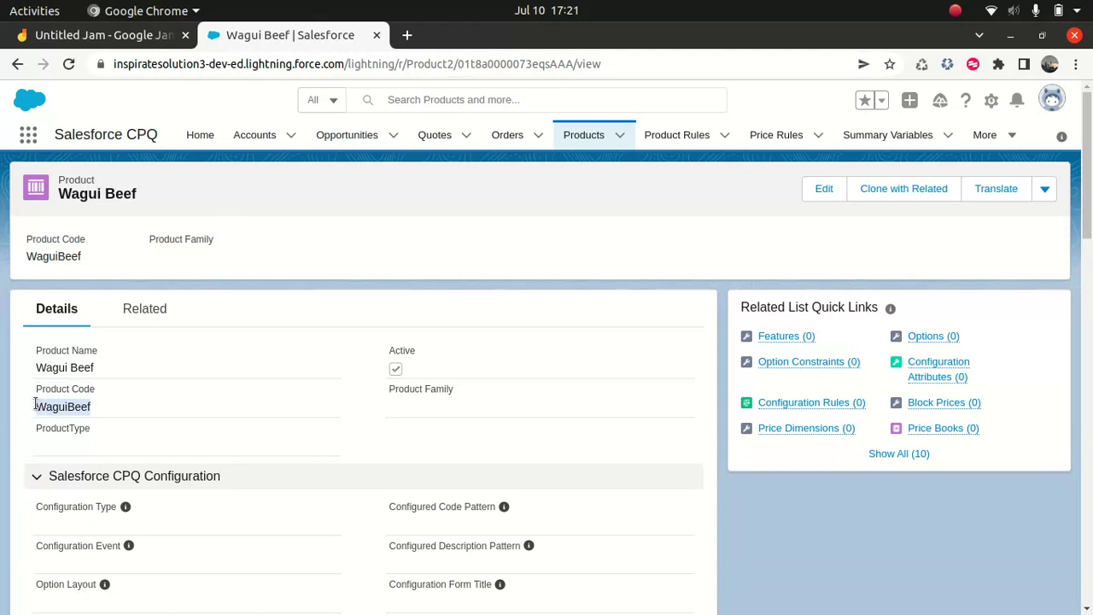
left_click(441, 140)
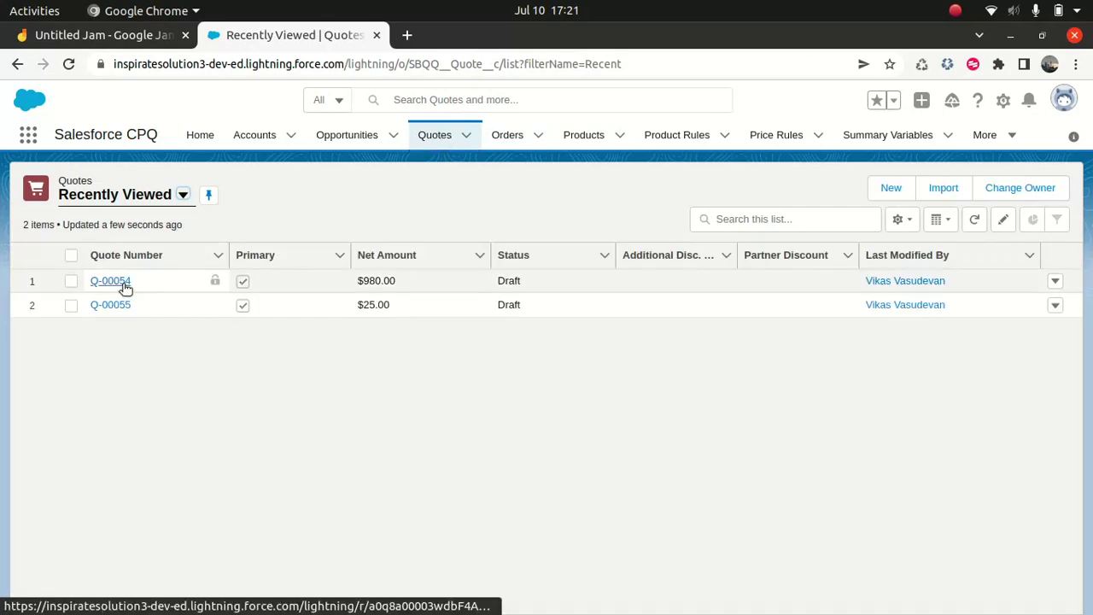
left_click(123, 282)
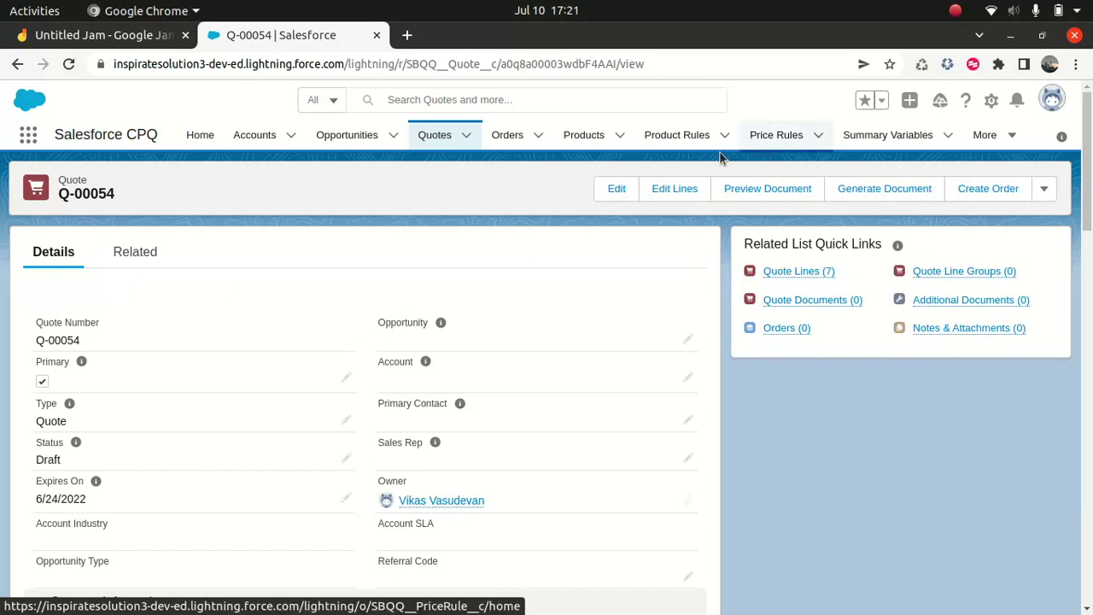
left_click(673, 189)
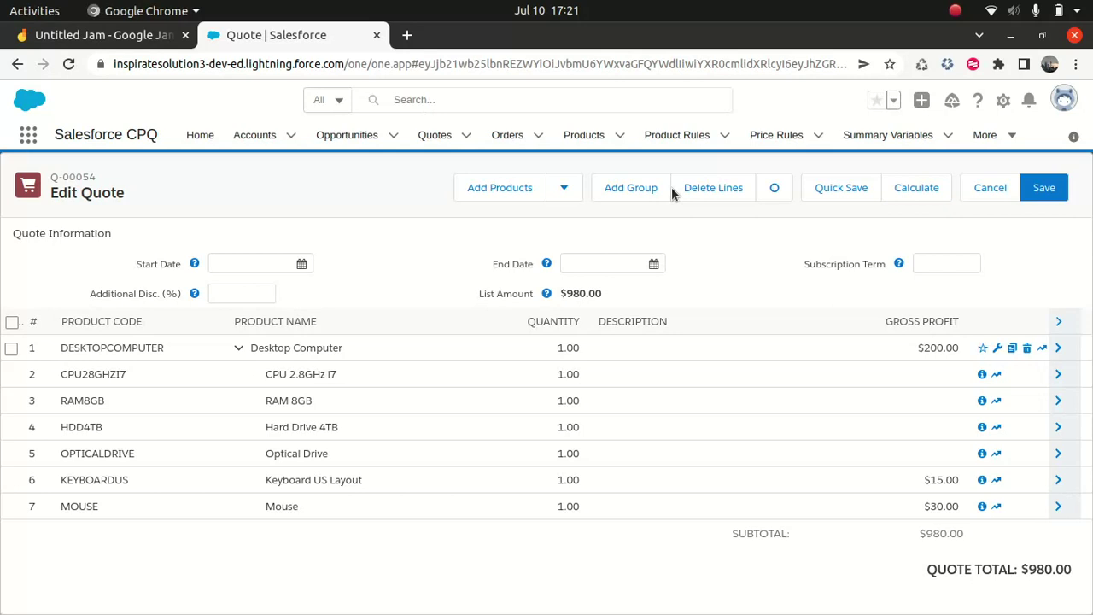
Search Q-00054's product selection for WaguiBeef, find nothing, and return to Products.
left_click(493, 190)
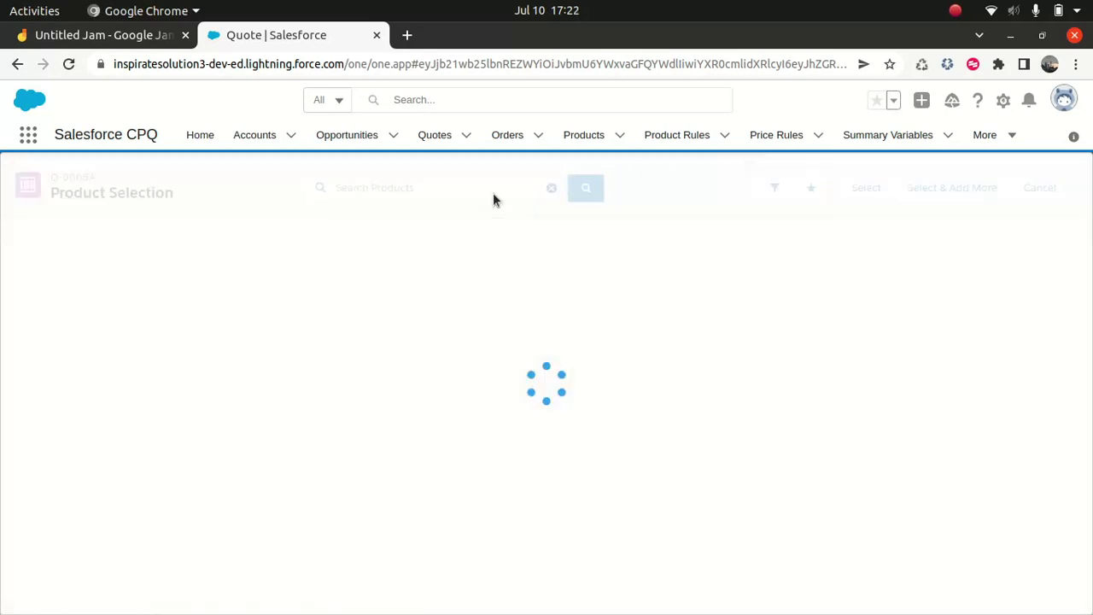
left_click(422, 188)
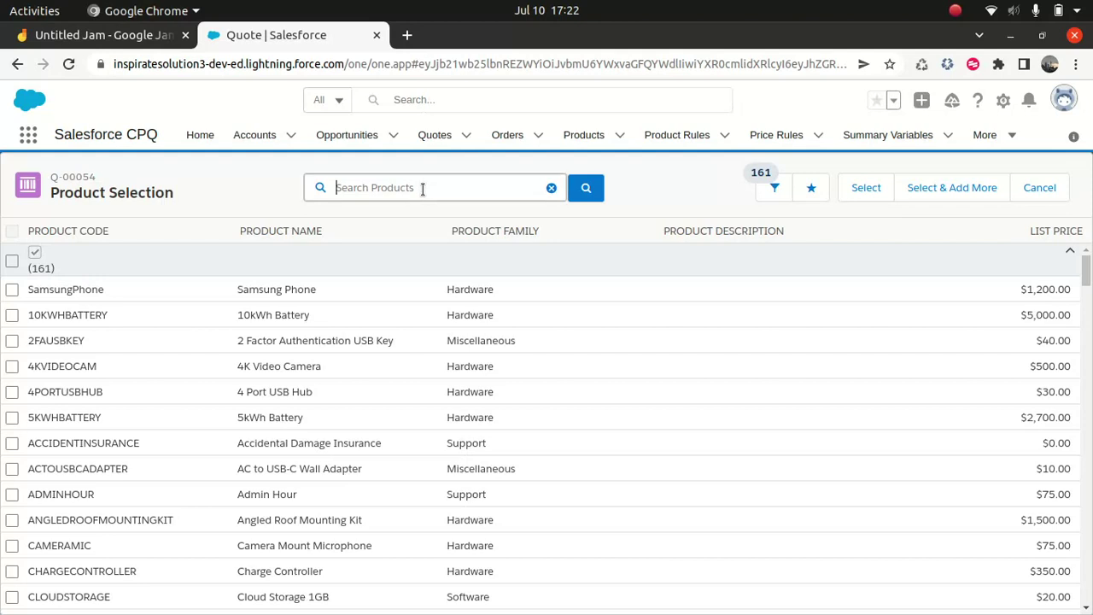
key("ctrl+v")
left_click(590, 188)
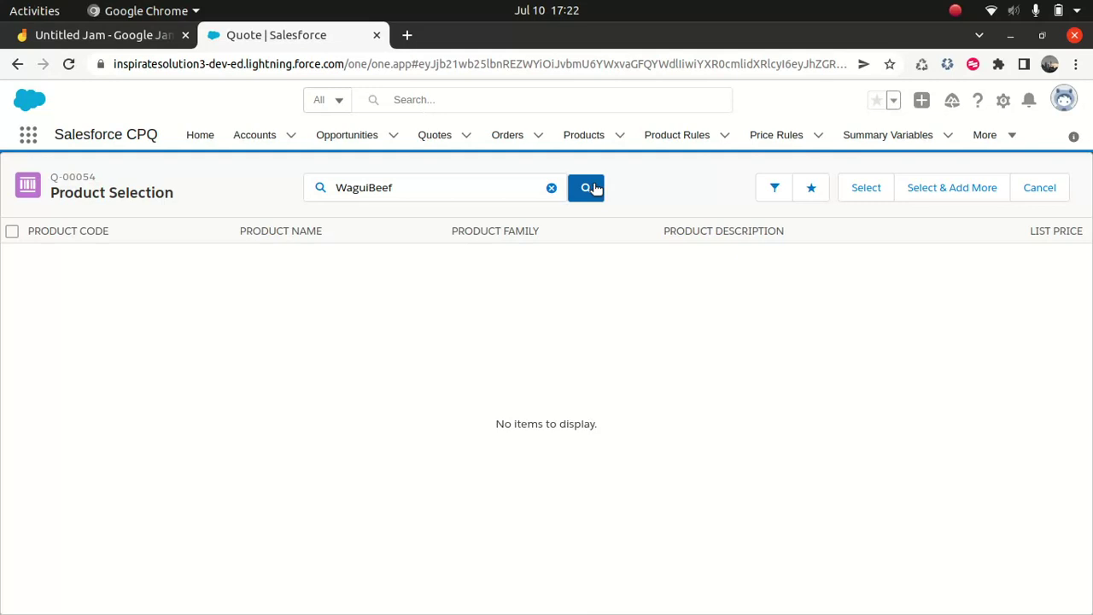
left_click(586, 139)
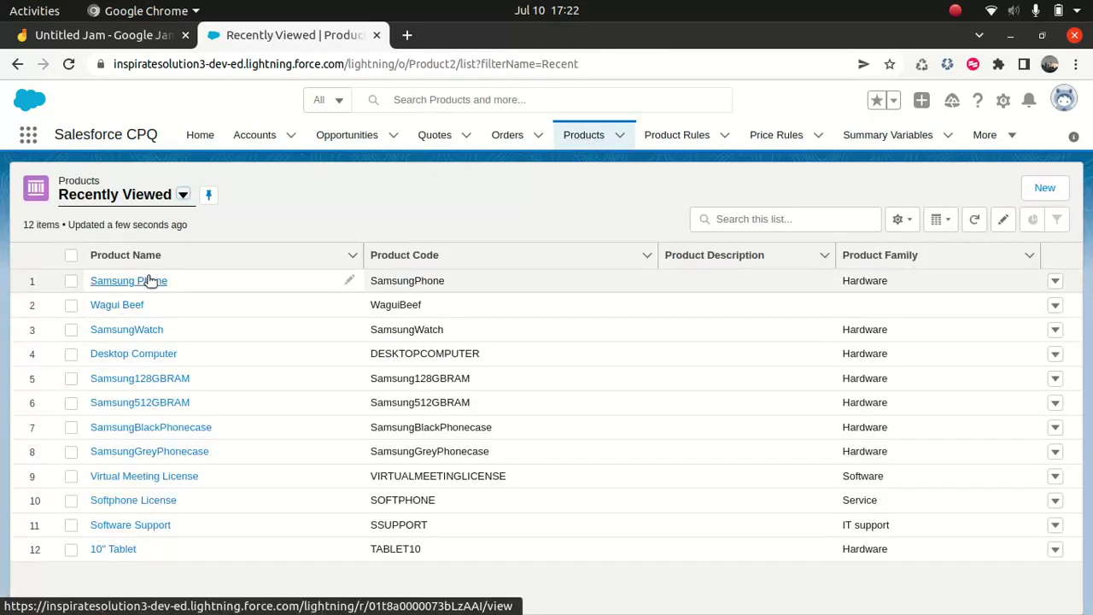
Add a Standard Price Book entry with list price 0 to Wagui Beef.
left_click(110, 313)
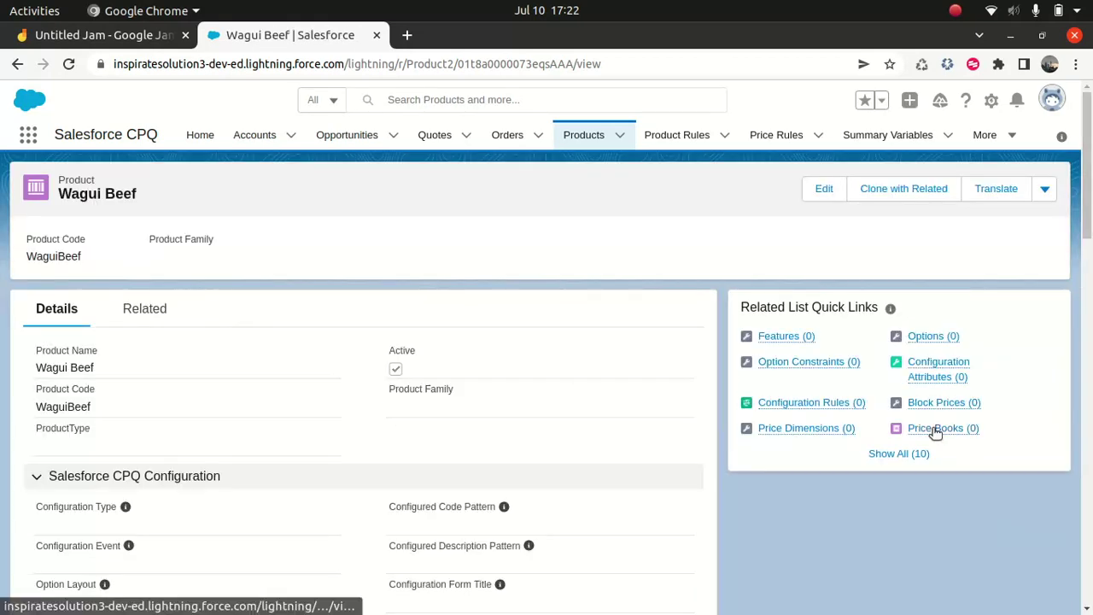
mouse_move(935, 430)
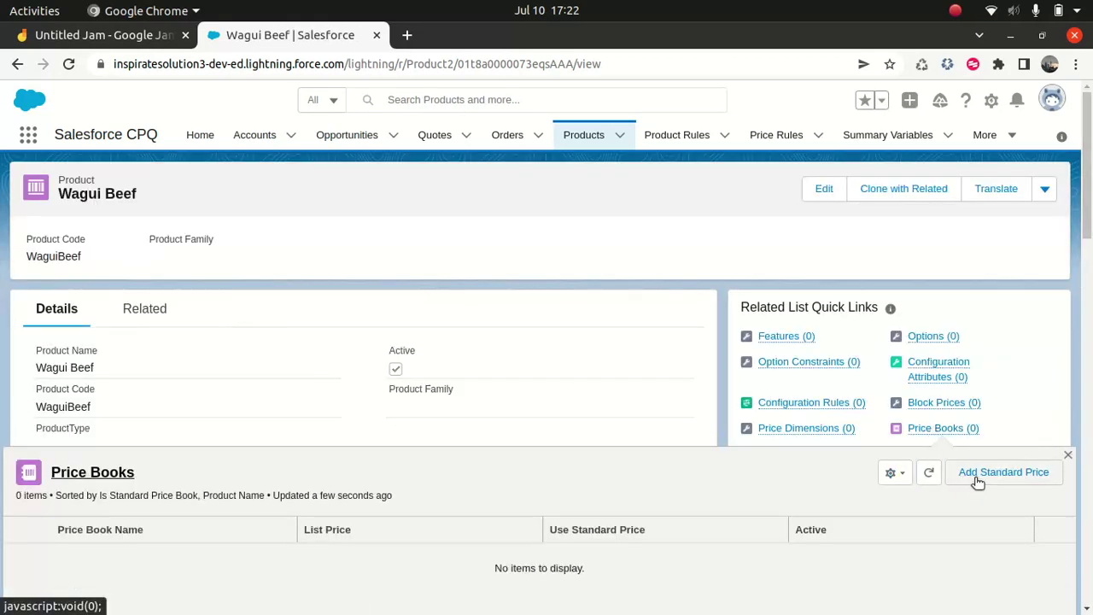
left_click(1004, 472)
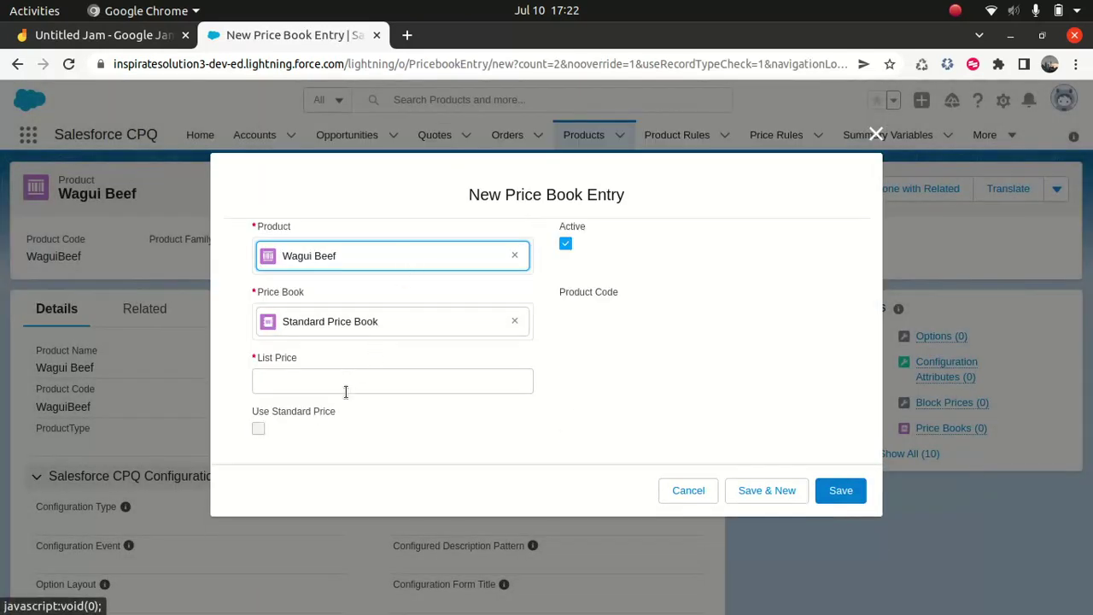
left_click(346, 390)
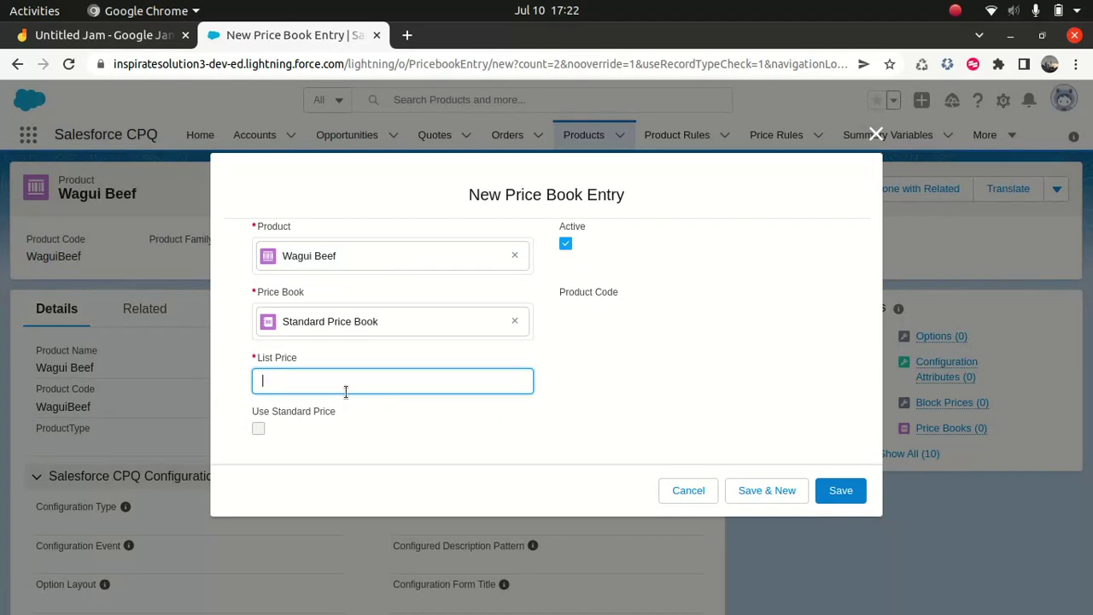
type("0")
left_click(842, 491)
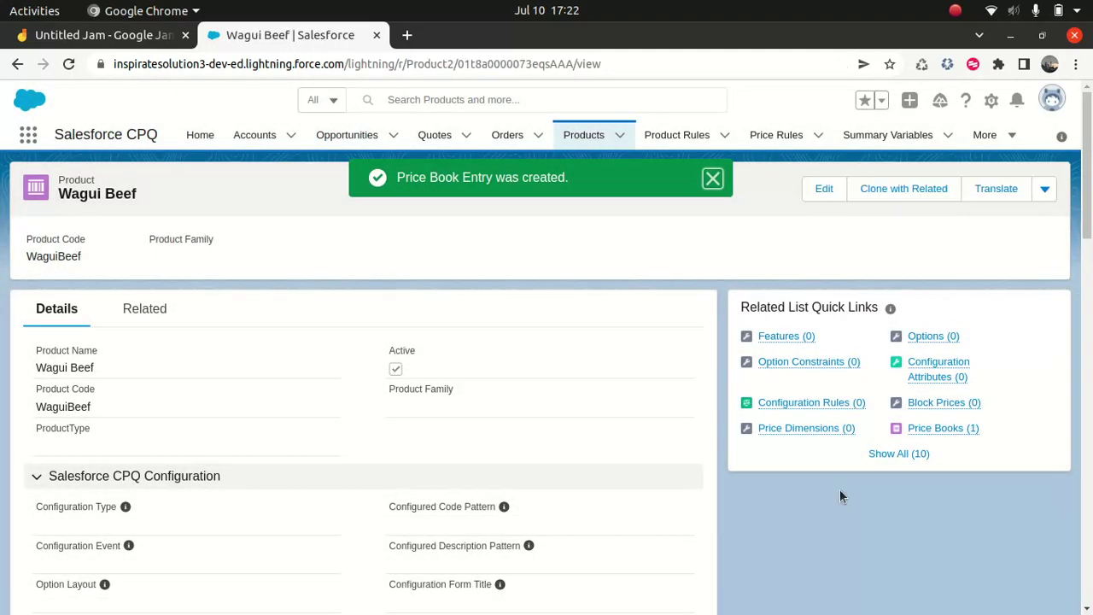
left_click(509, 136)
Reload the quotes list, open Q-00055's line editor, and start adding products.
left_click(435, 139)
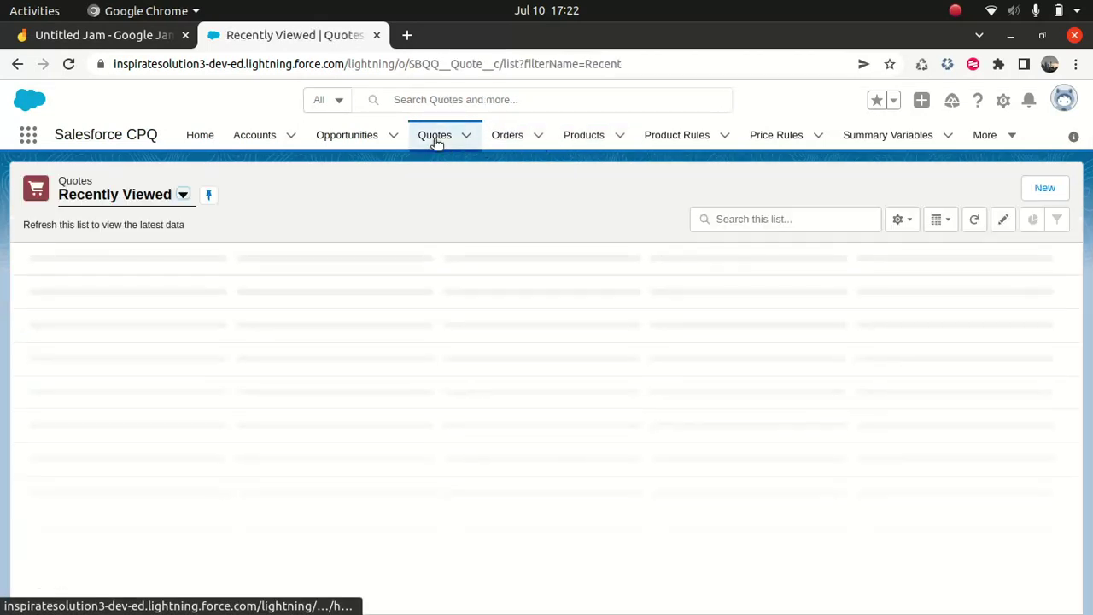
key("F5")
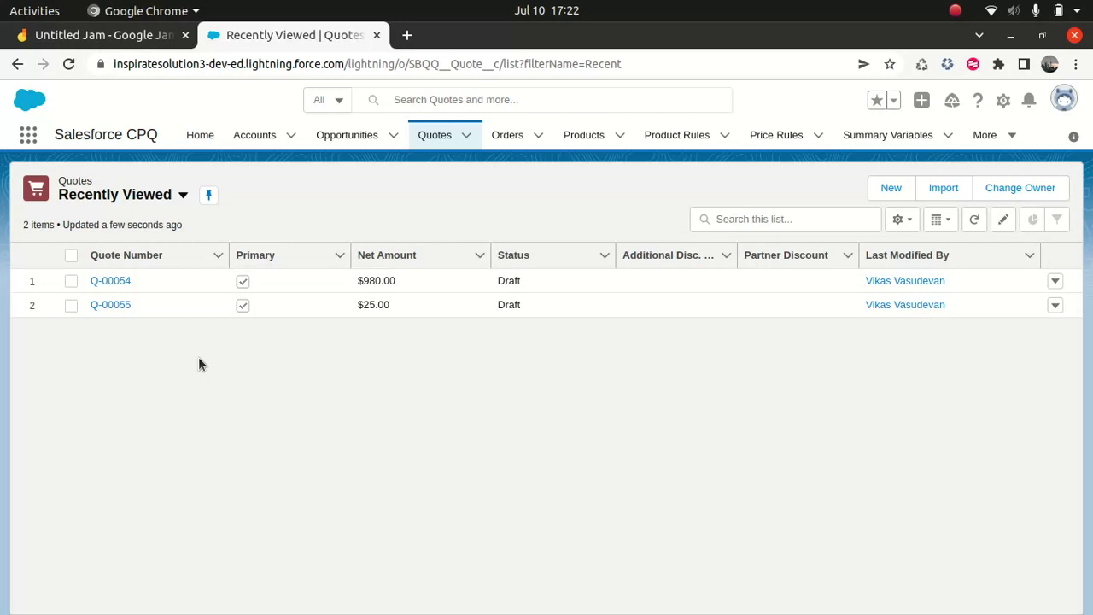
left_click(111, 305)
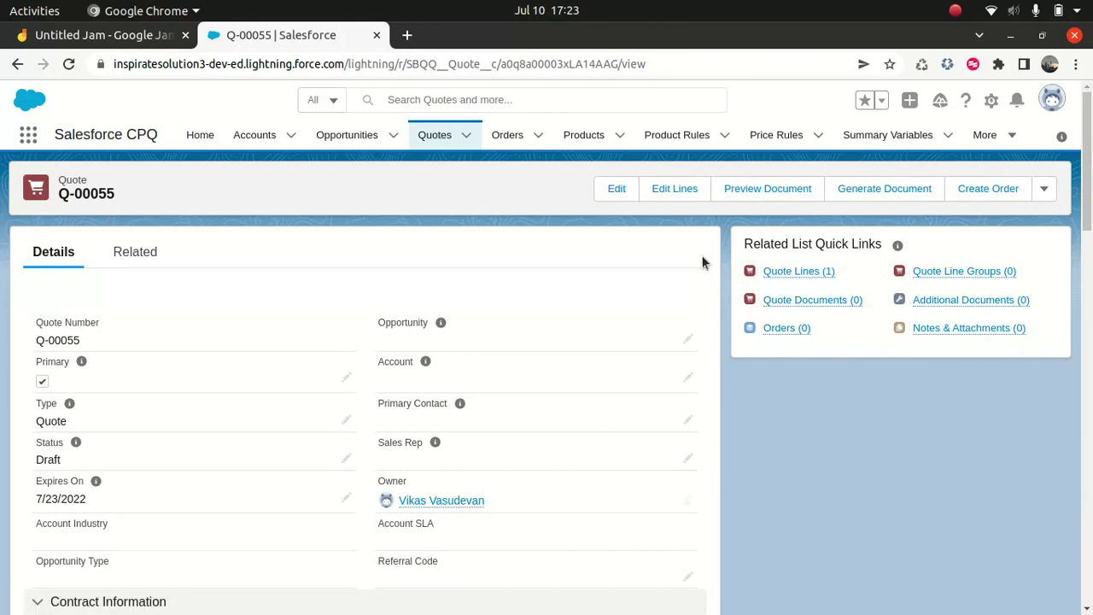
left_click(688, 189)
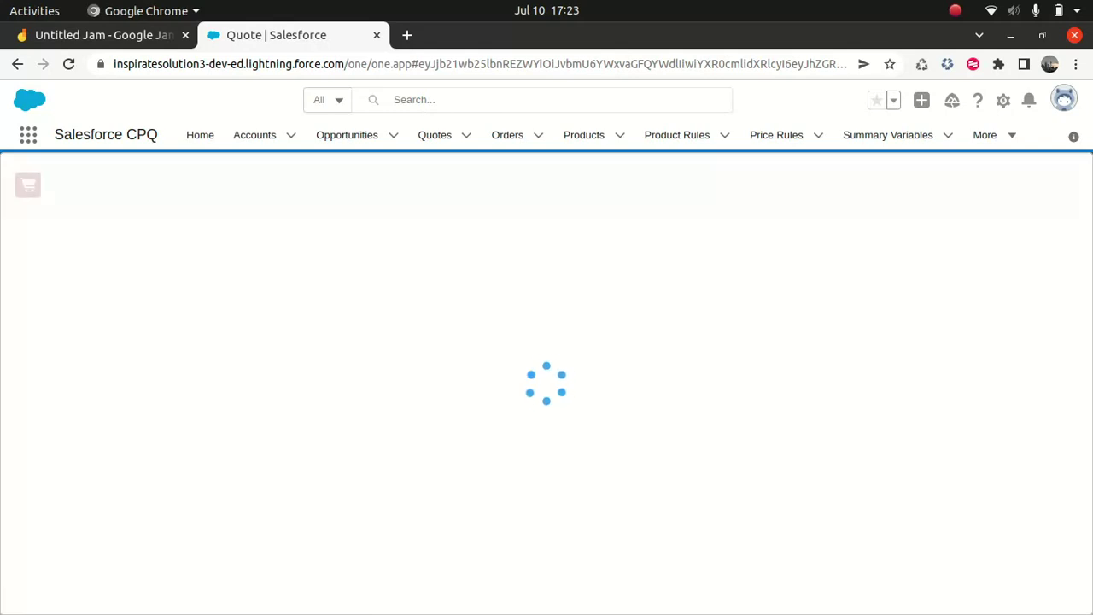
left_click(516, 188)
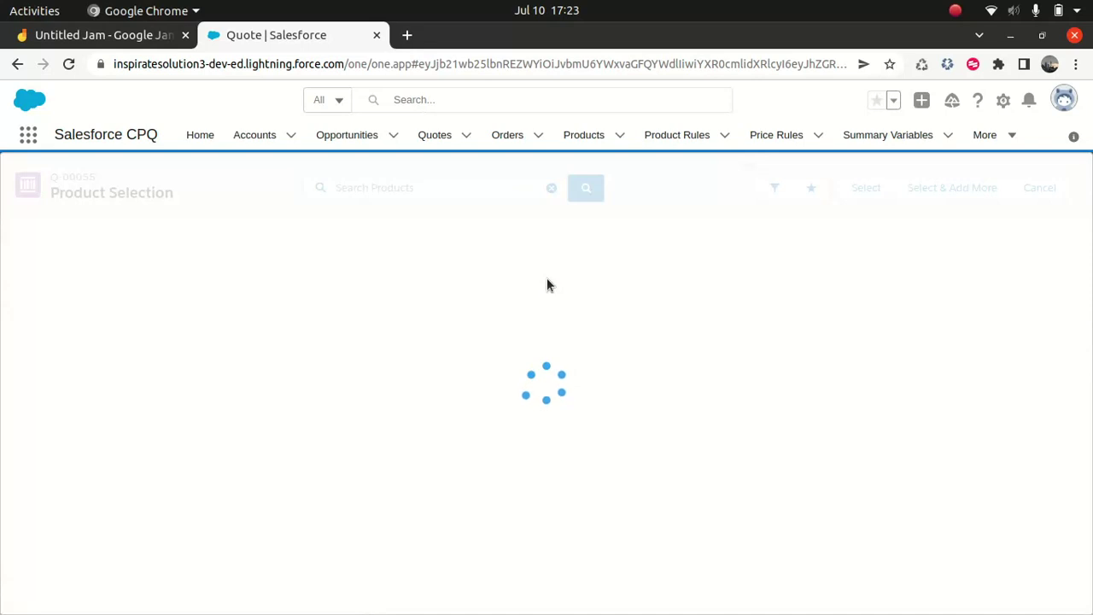
left_click(416, 187)
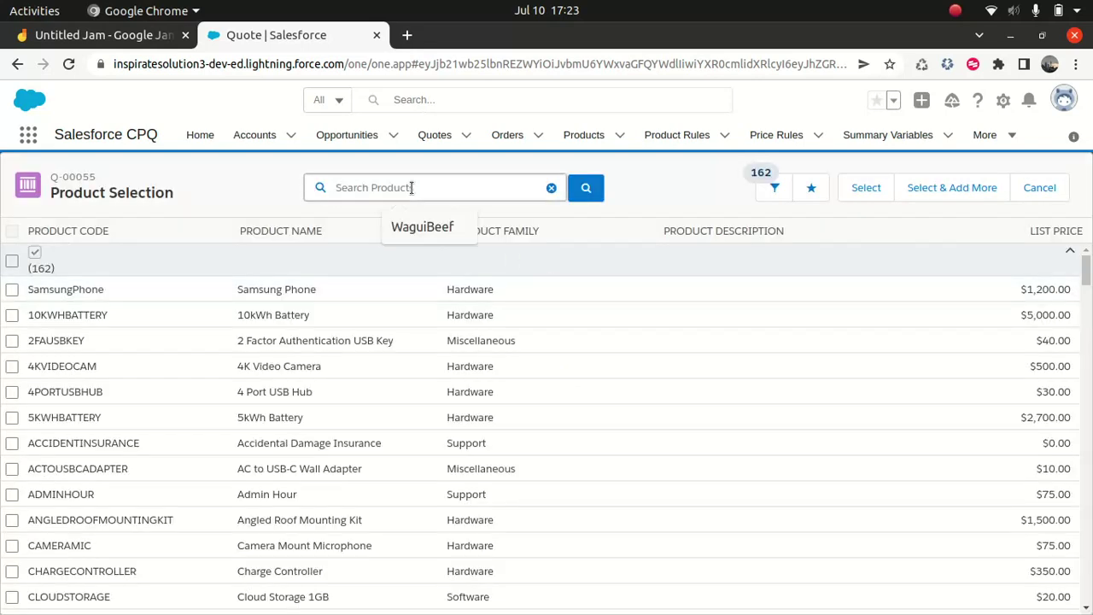
Search Q-00055's products for WaguiBeef to show only Wagui Beef, then switch to Jamboard.
left_click(441, 227)
left_click(580, 193)
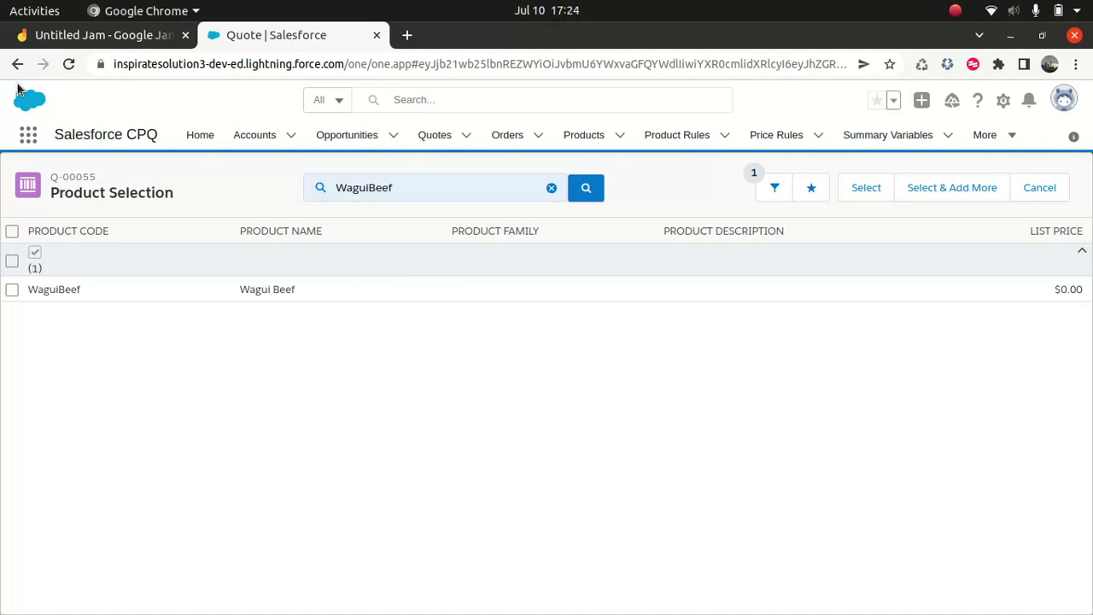
left_click(88, 36)
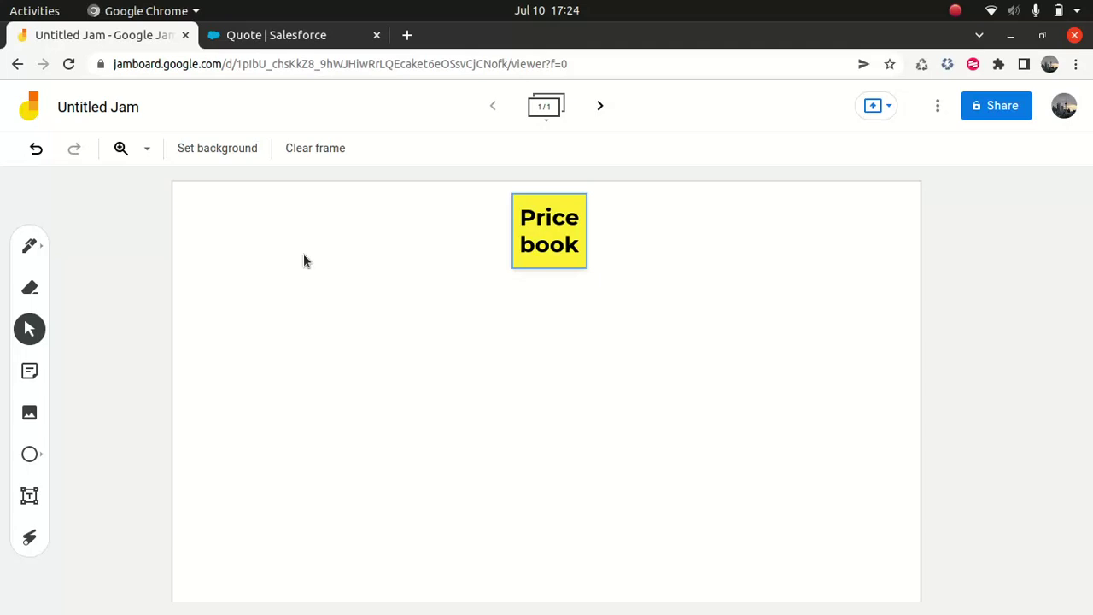
Add a 'Block Pricing' sticky note and move it down-left below Price book.
left_click(29, 369)
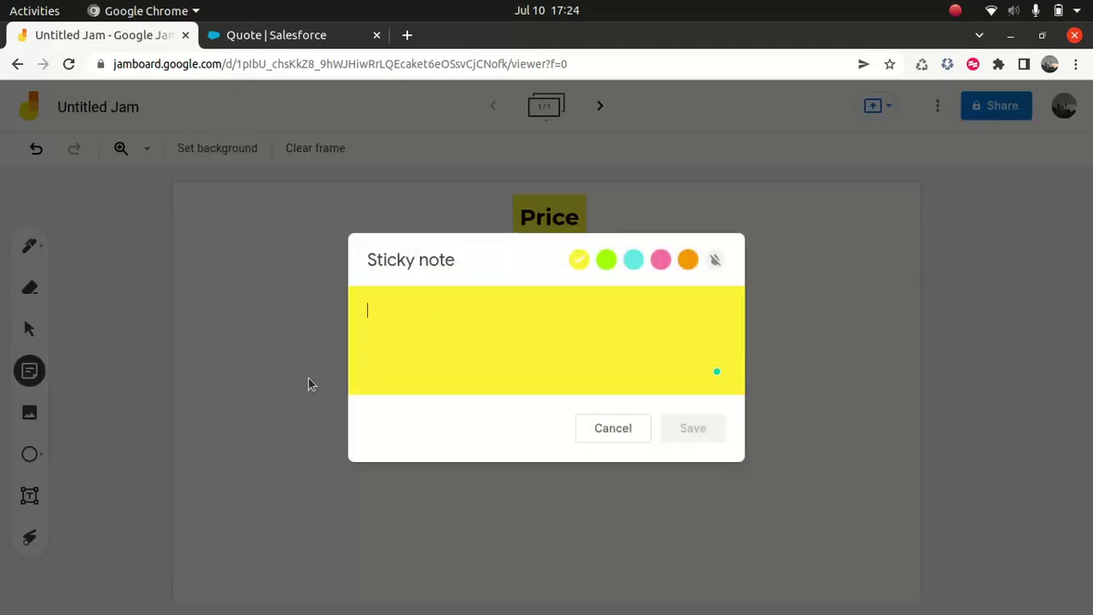
type("Block P")
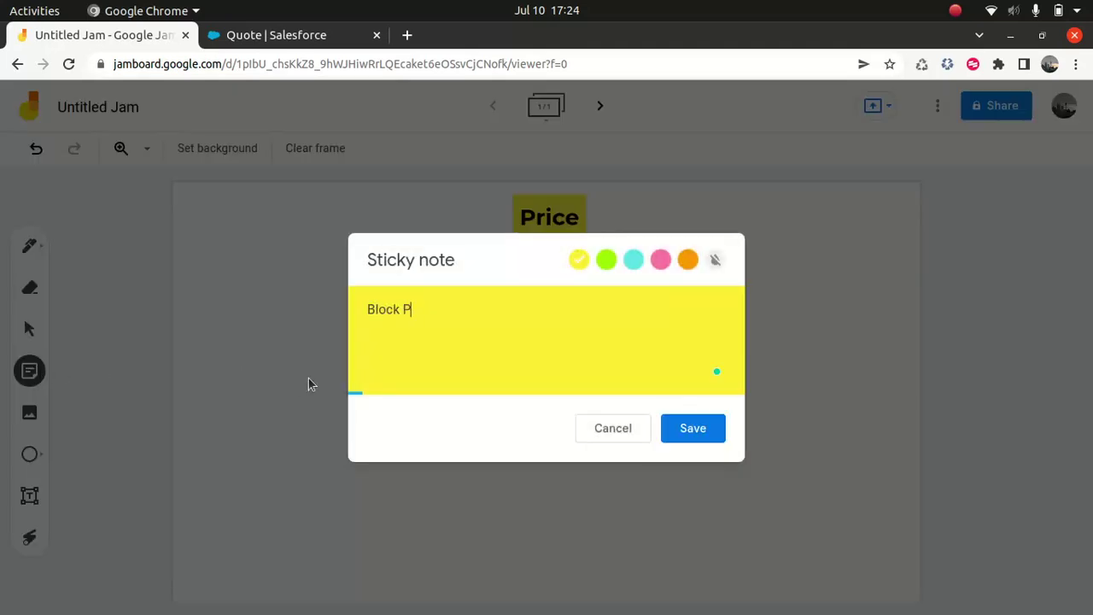
type("ricing")
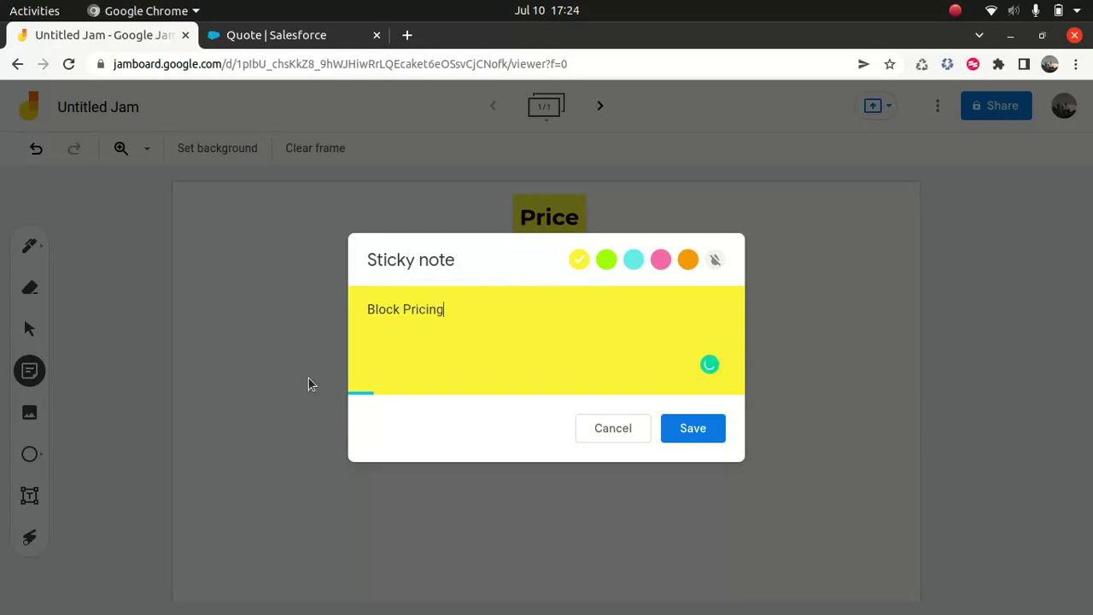
left_click(693, 429)
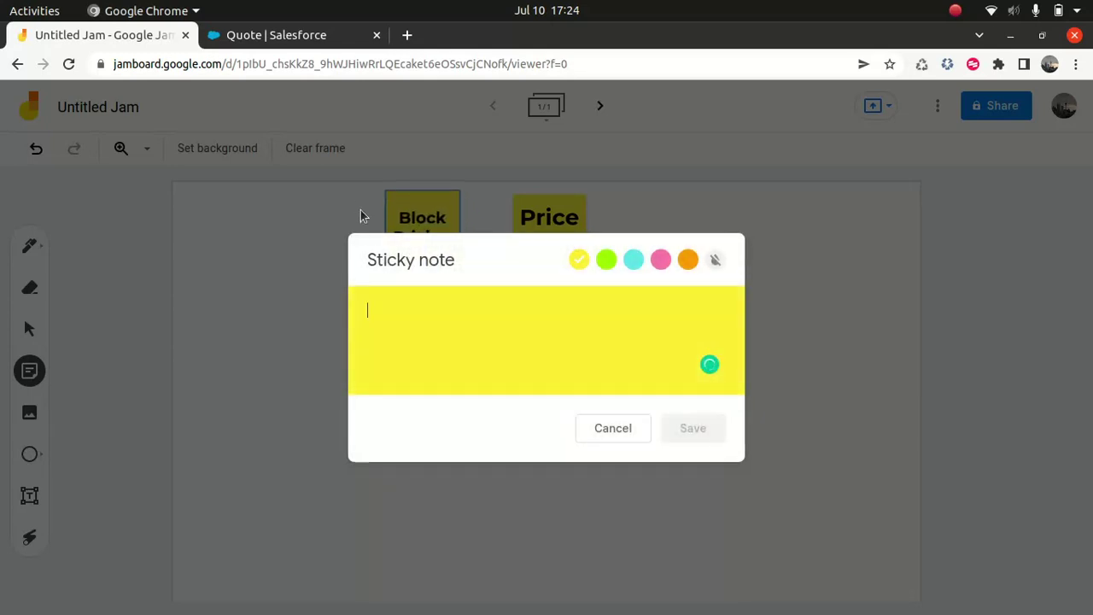
left_click(360, 216)
left_click_drag(427, 238, 299, 389)
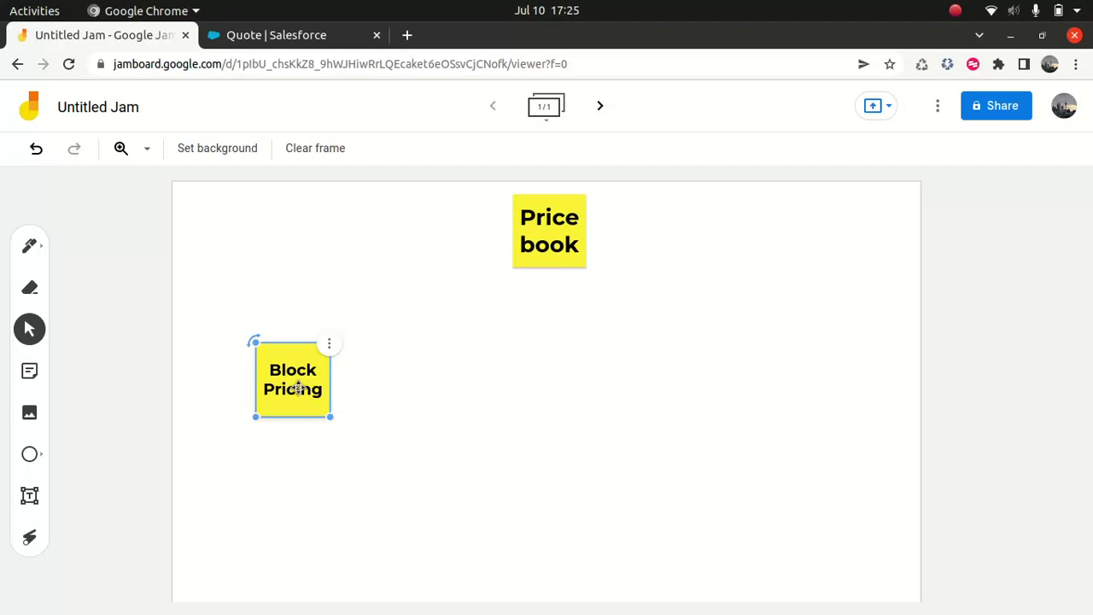
left_click(203, 290)
Add a 'Percent of Total Pricing' sticky note to the right of Block Pricing.
left_click(29, 371)
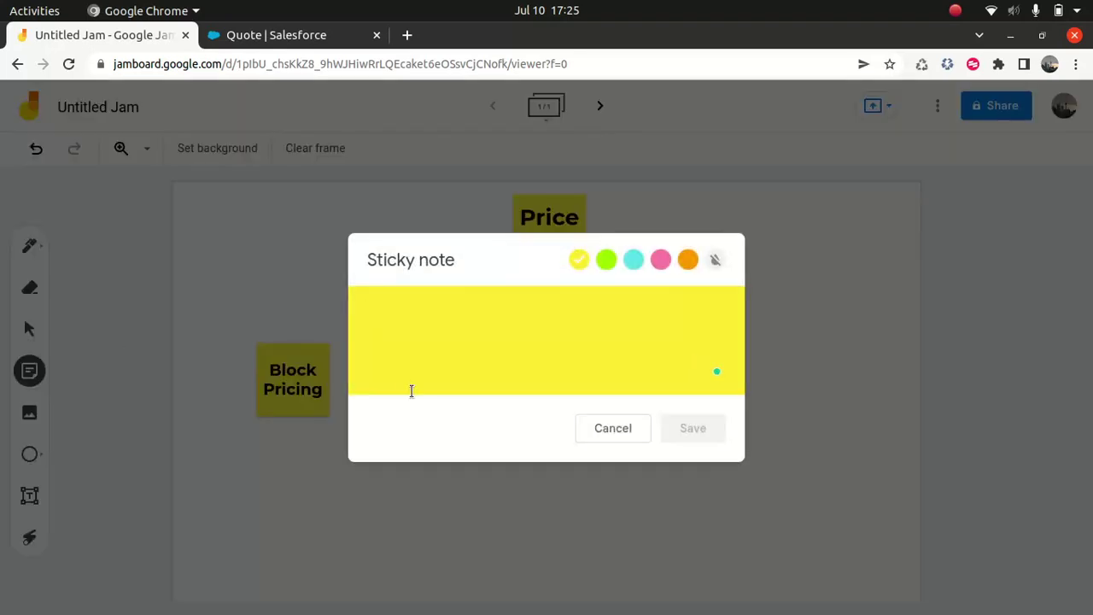
type("Per")
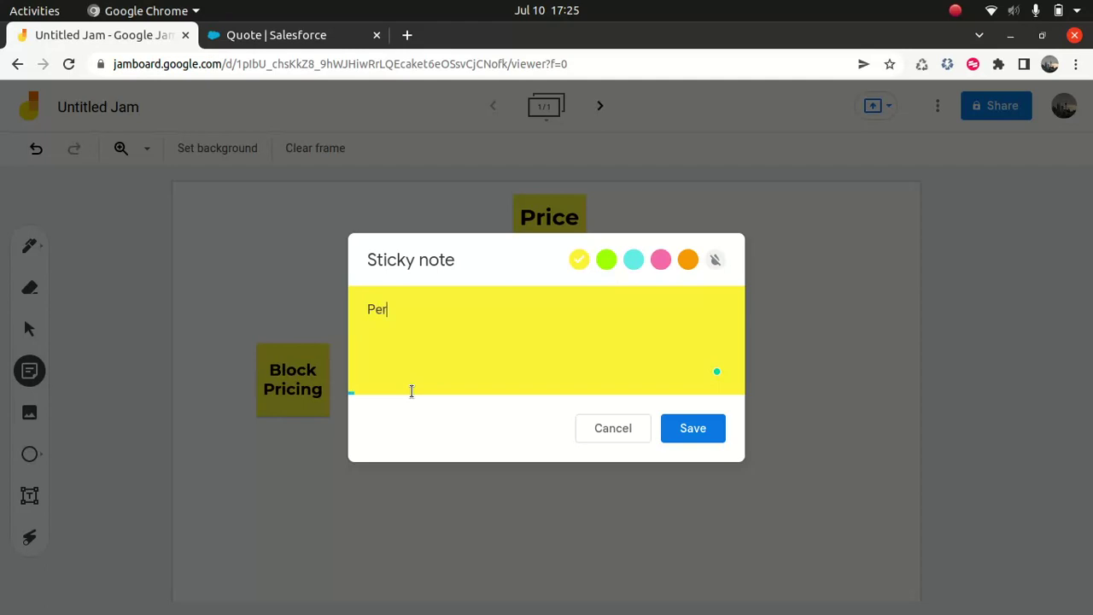
type("cent of")
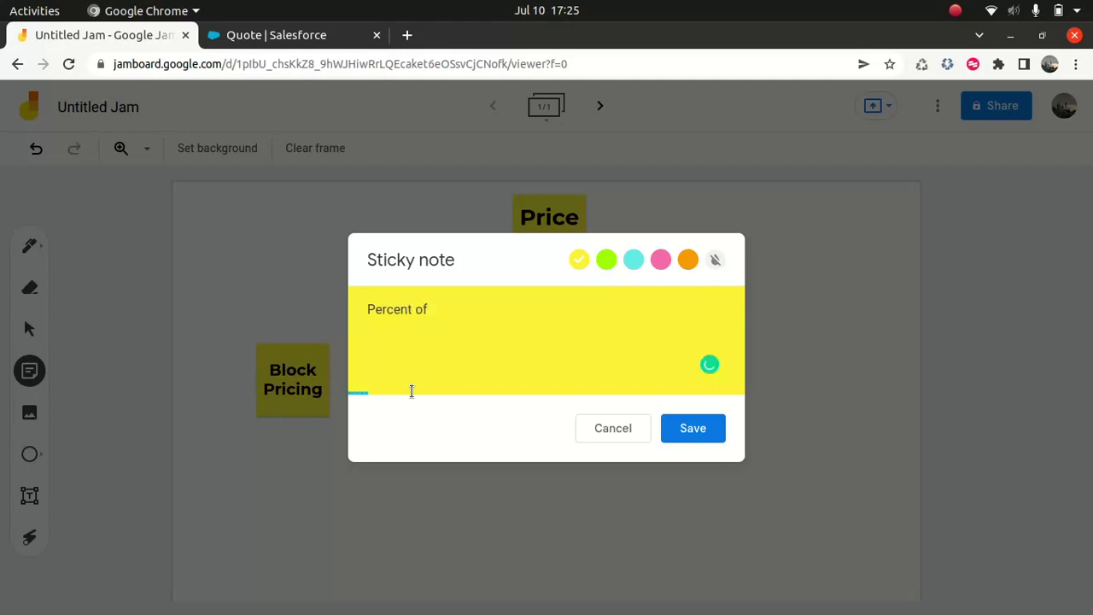
type(" TotalPricing")
key("Left")
key("Left")
key("Left")
key("Left")
key("Left")
key("Left")
left_click(680, 436)
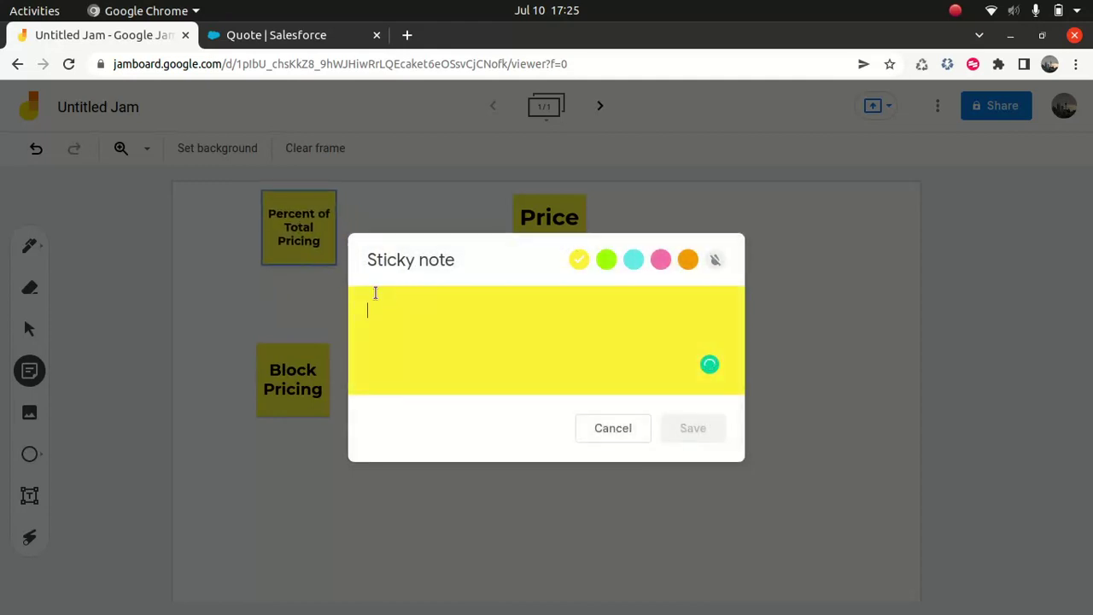
left_click_drag(324, 256, 443, 407)
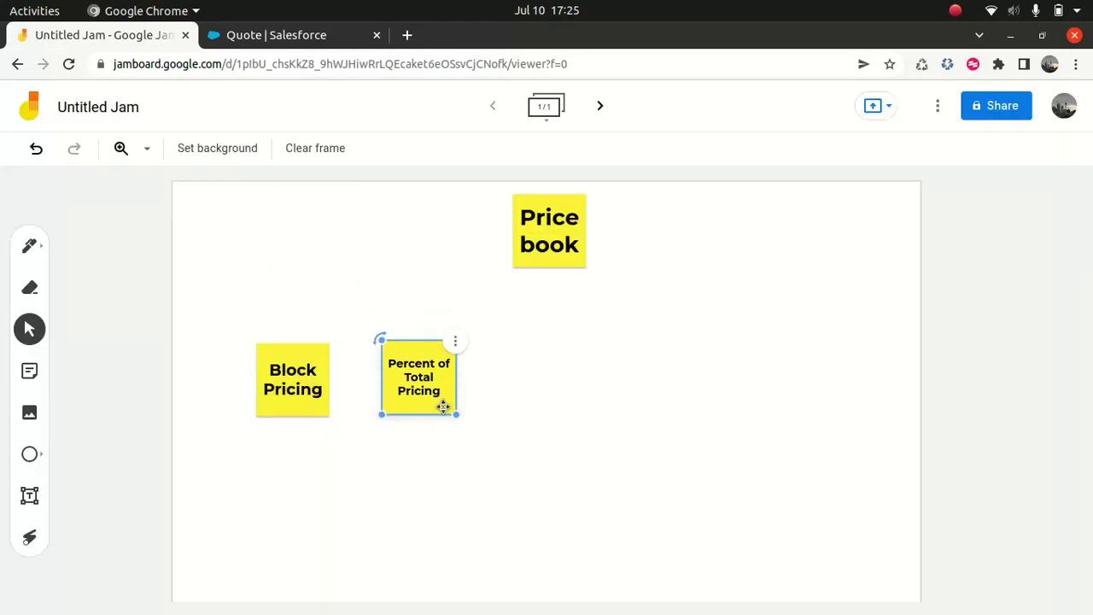